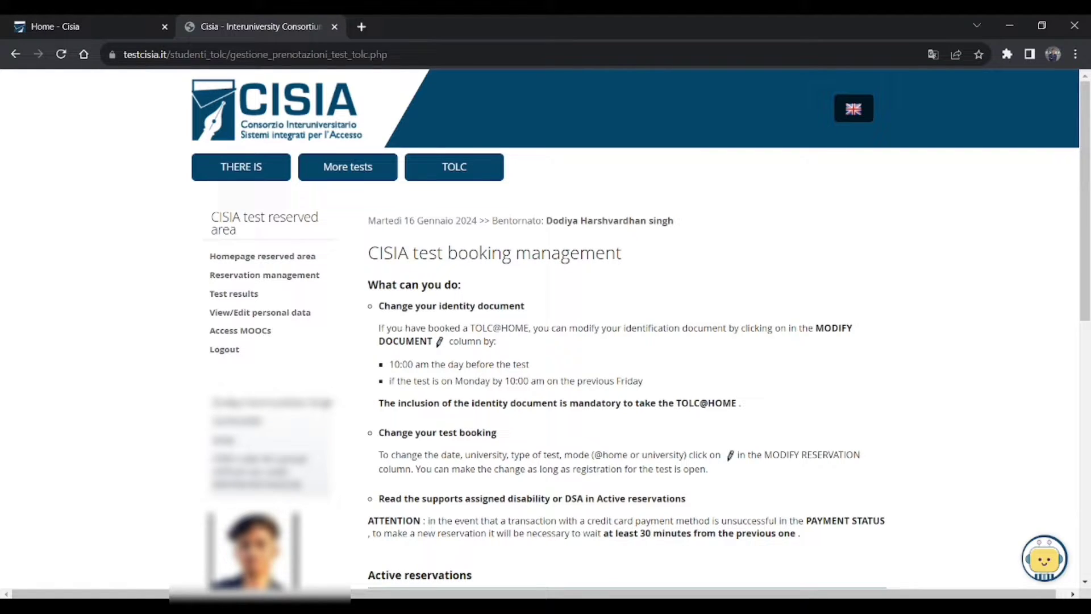
# From the reserved area homepage, dismiss the translate prompt and open Reservation management's Change Booking form
pyautogui.click(241, 166)
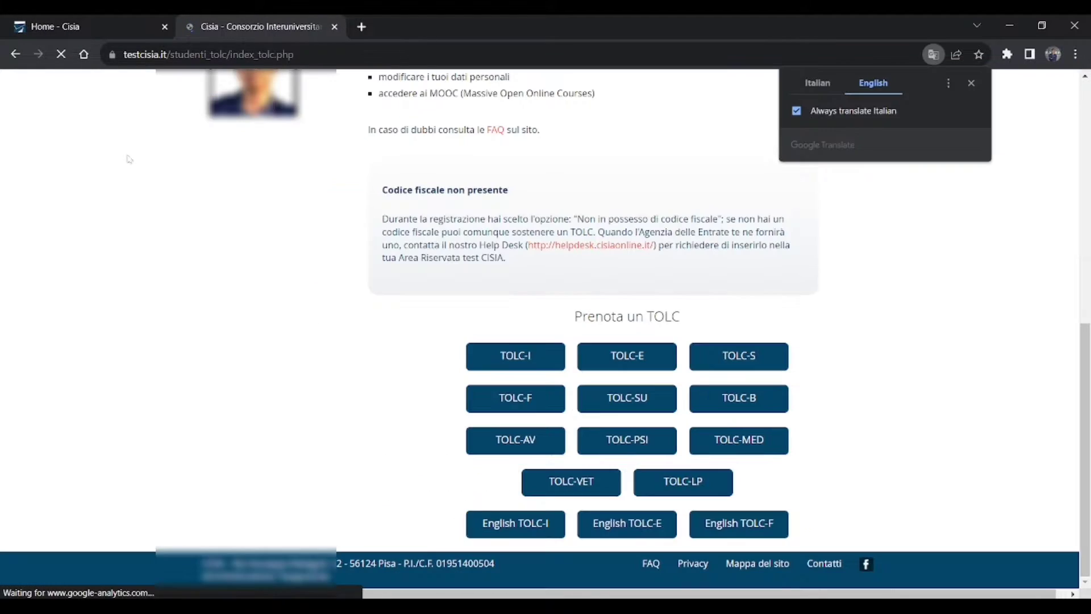
pyautogui.click(971, 84)
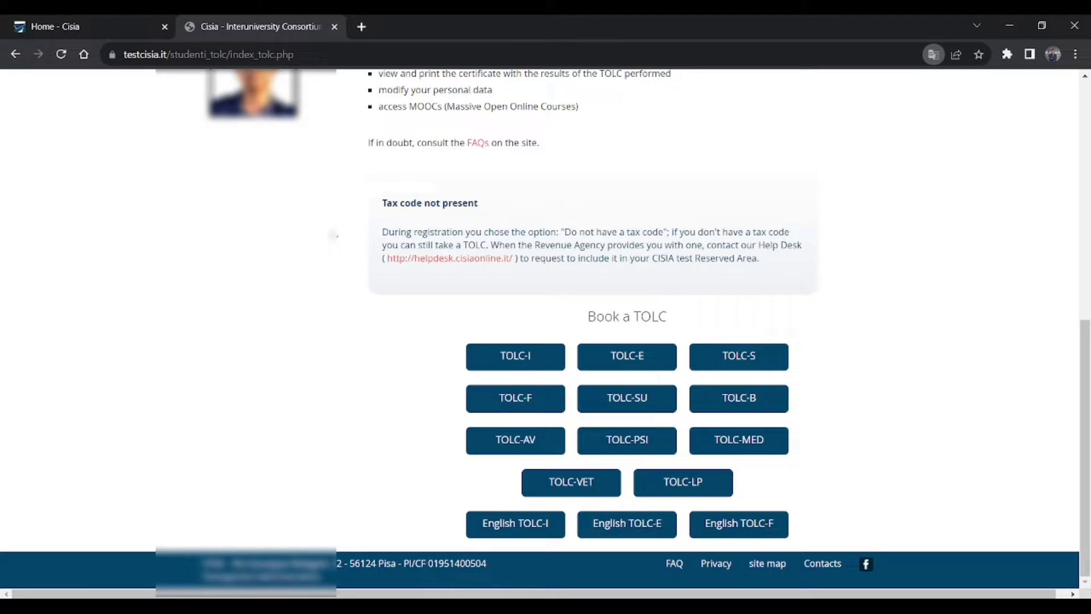
pyautogui.scroll(8, 301, 233)
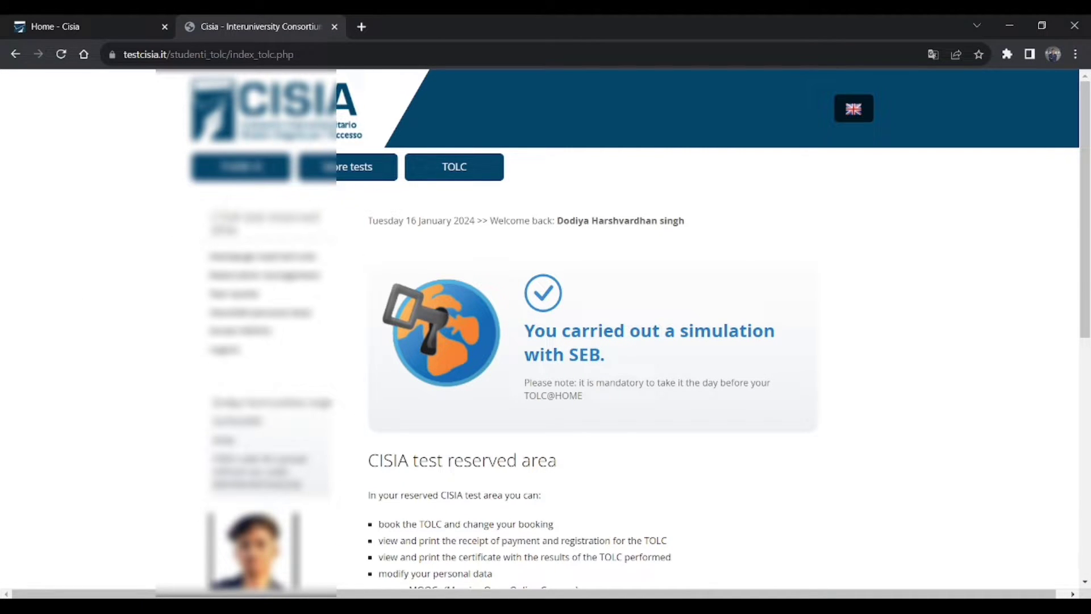
pyautogui.scroll(-3, 349, 415)
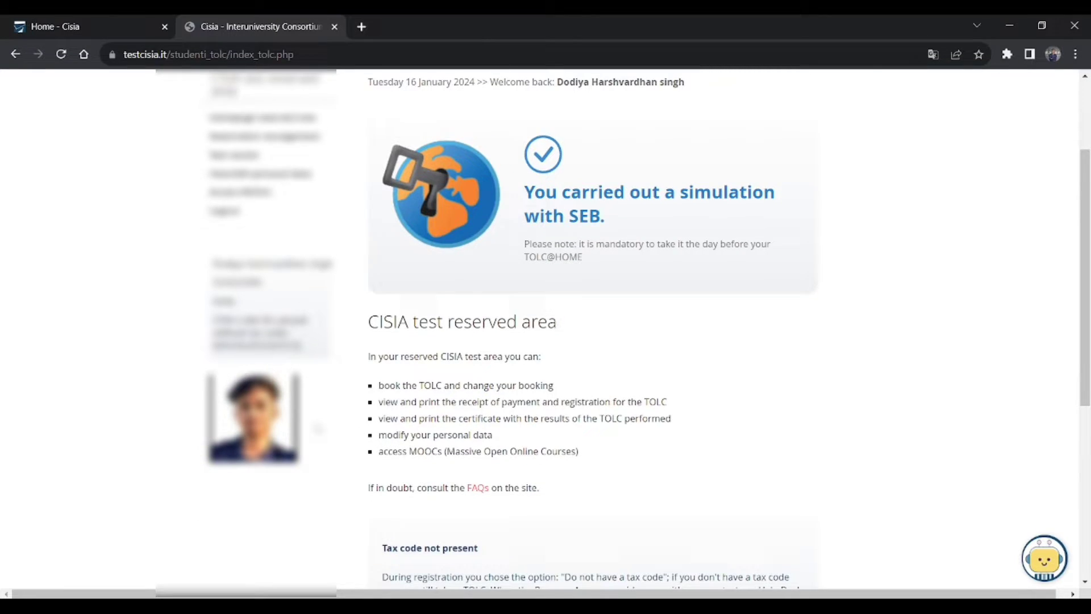
pyautogui.scroll(-5, 358, 433)
pyautogui.scroll(8, 542, 469)
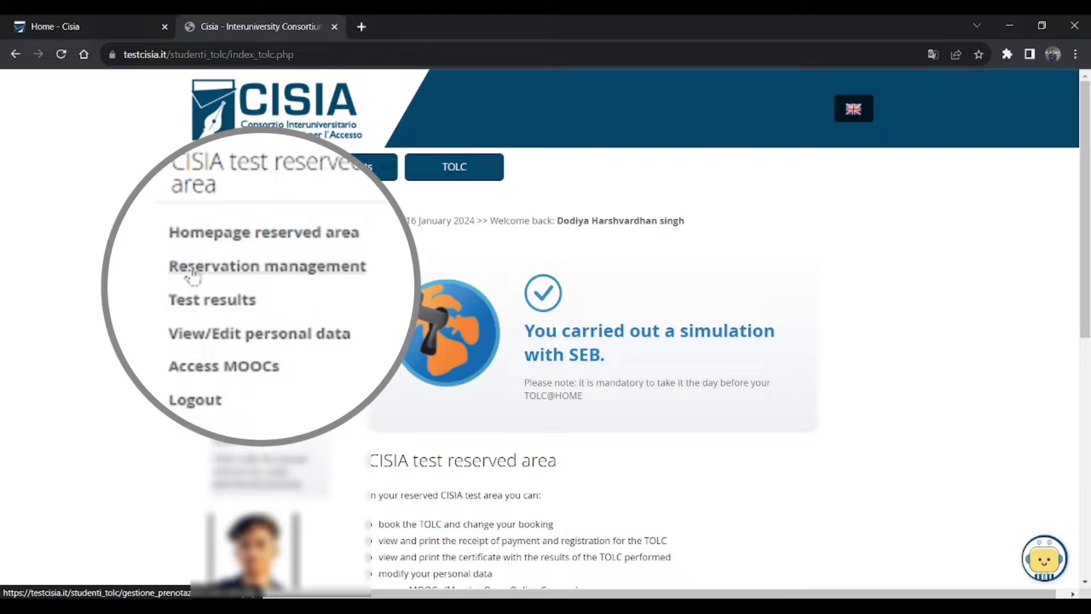
pyautogui.click(192, 271)
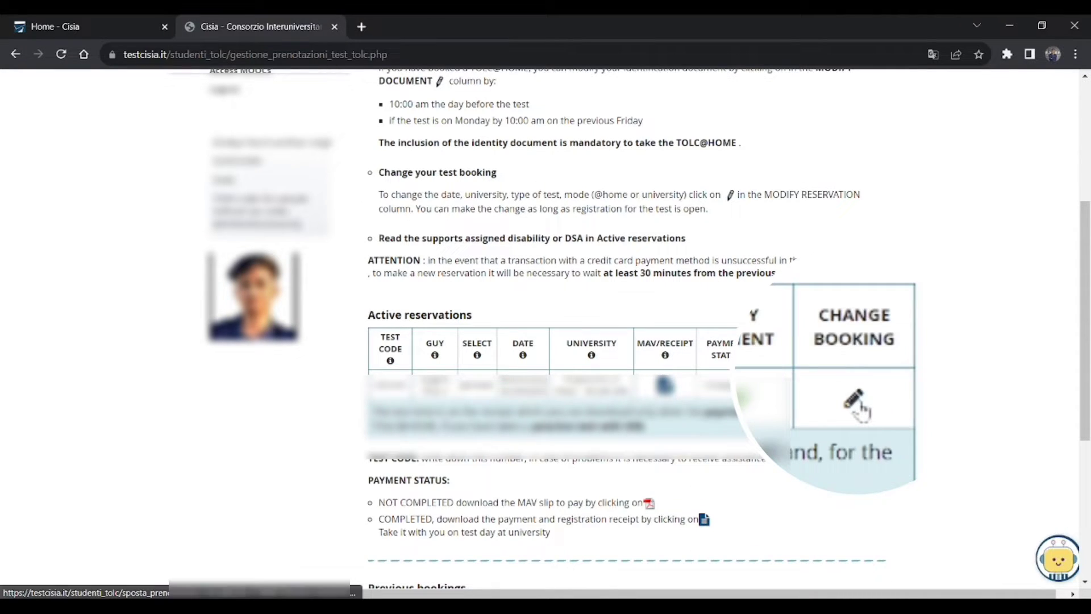
pyautogui.click(855, 401)
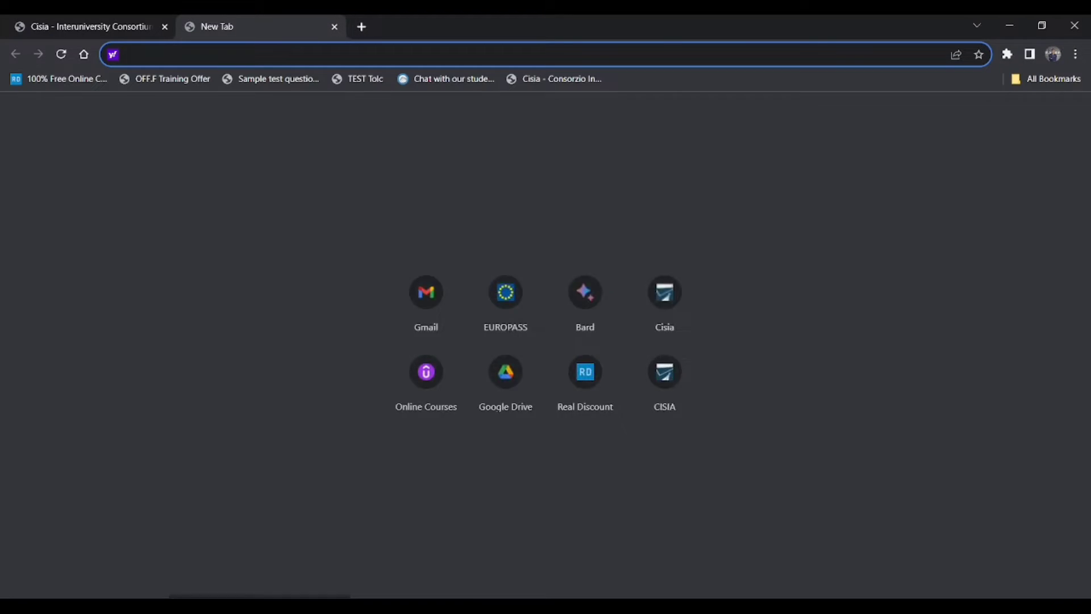
pyautogui.write('tolc av')
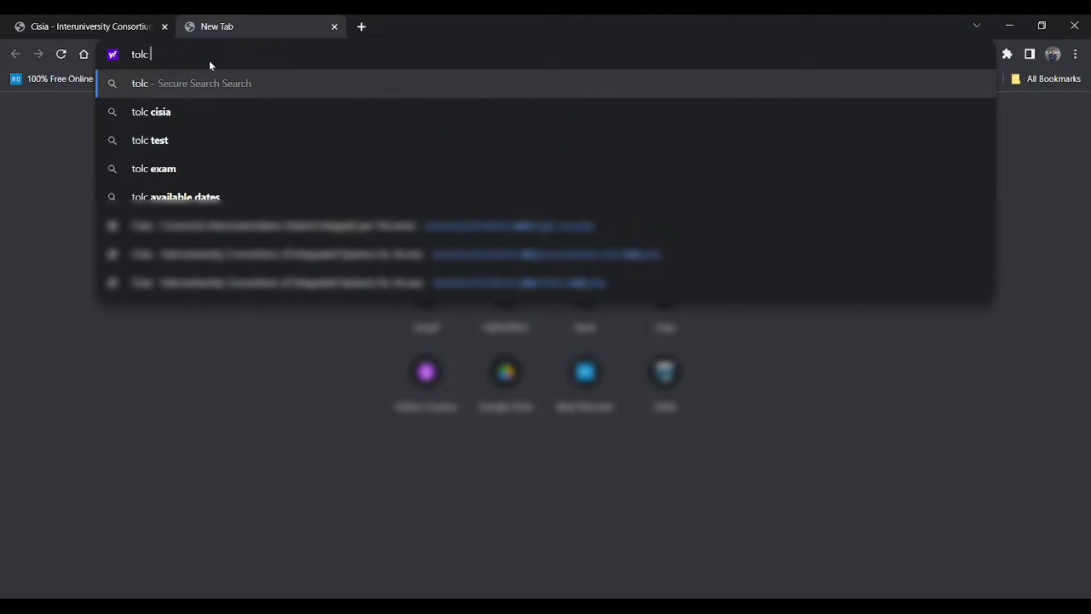
# Search for 'tolc available dates' to reach CISIA's TOLC test day list
pyautogui.press('Down')
pyautogui.press('Return')
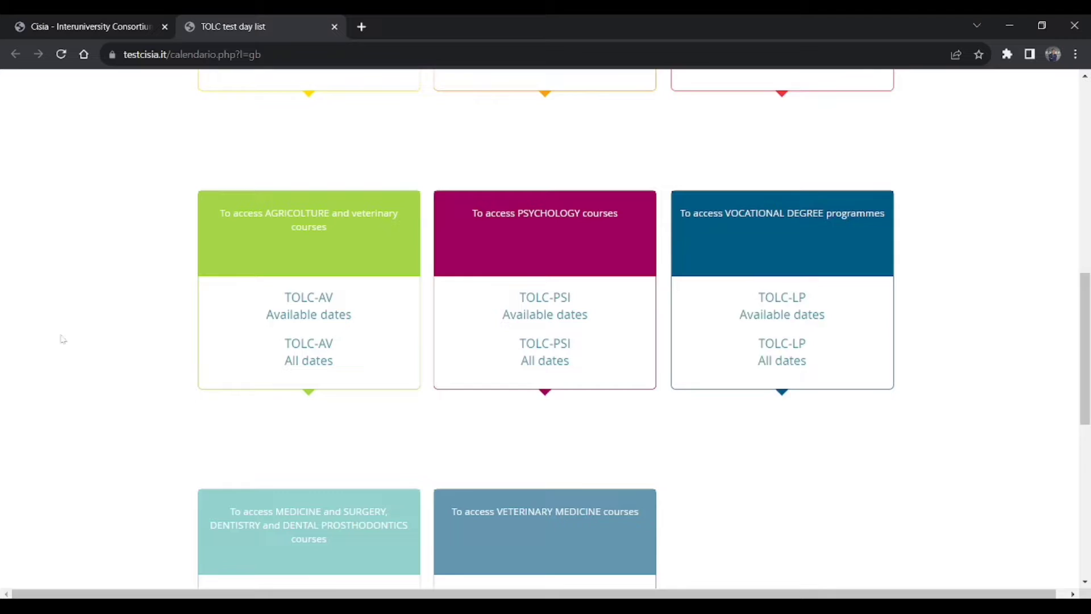
pyautogui.scroll(-5, 96, 347)
pyautogui.scroll(-4, 136, 354)
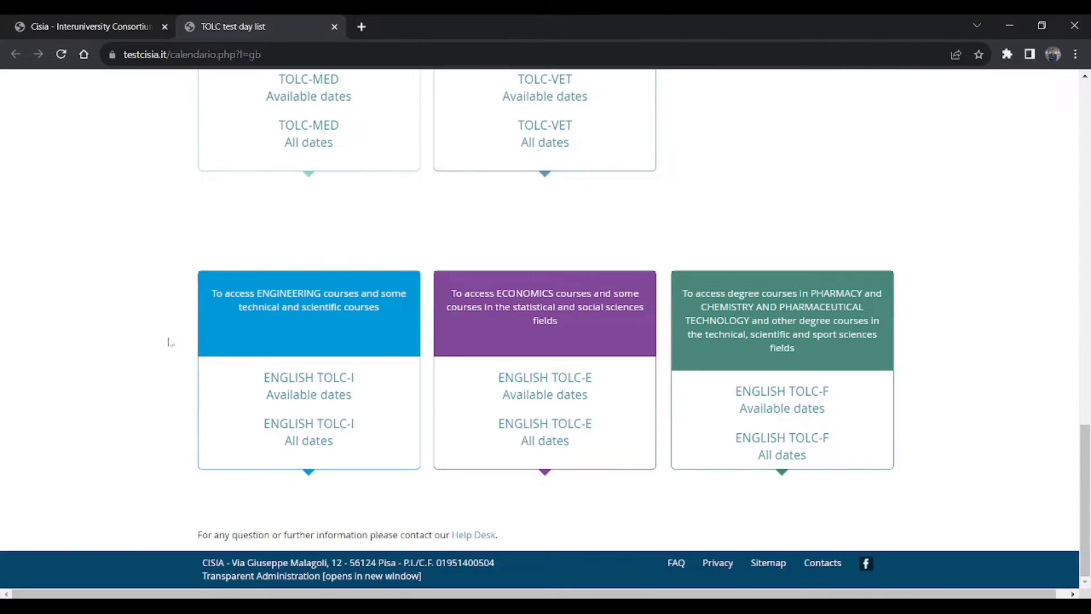
# Open the English TOLC-I available dates calendar to find Sapienza's 07/02/2024 TOLC@HOME session
pyautogui.click(309, 385)
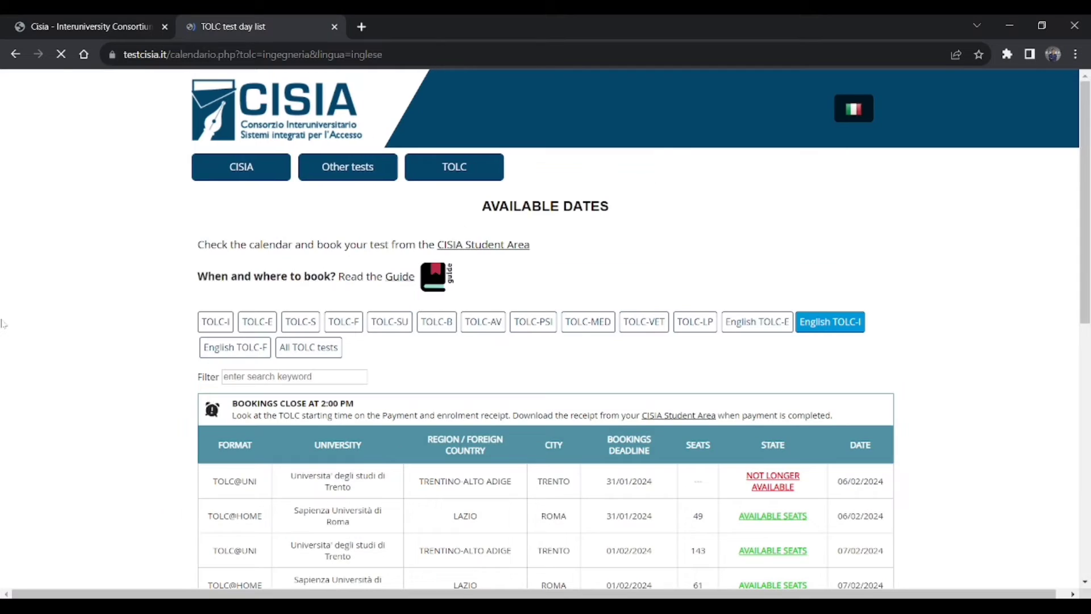
pyautogui.scroll(-10, 9, 318)
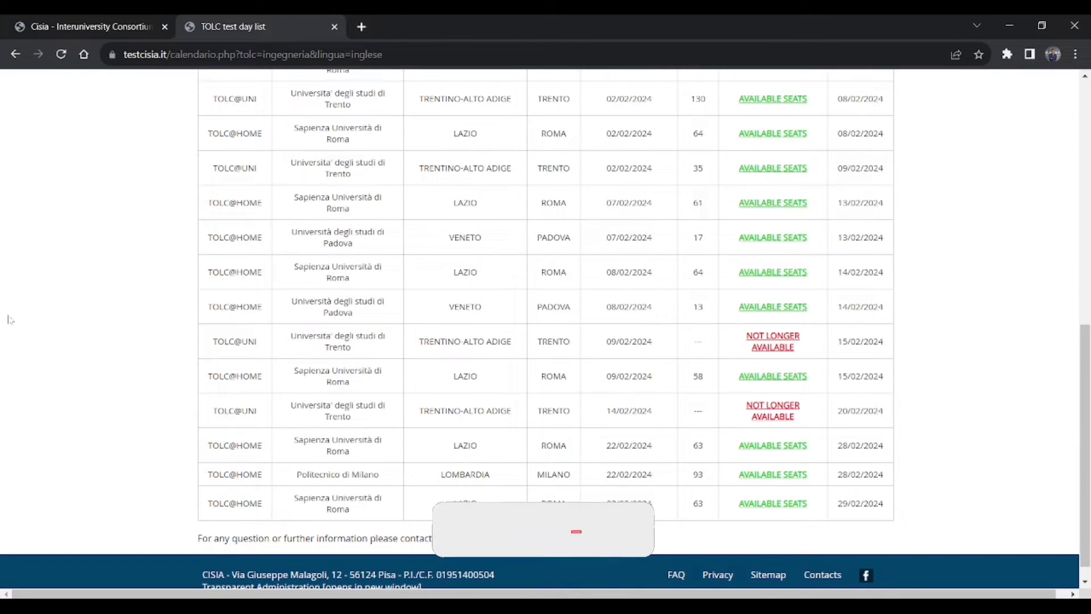
pyautogui.scroll(2, 8, 320)
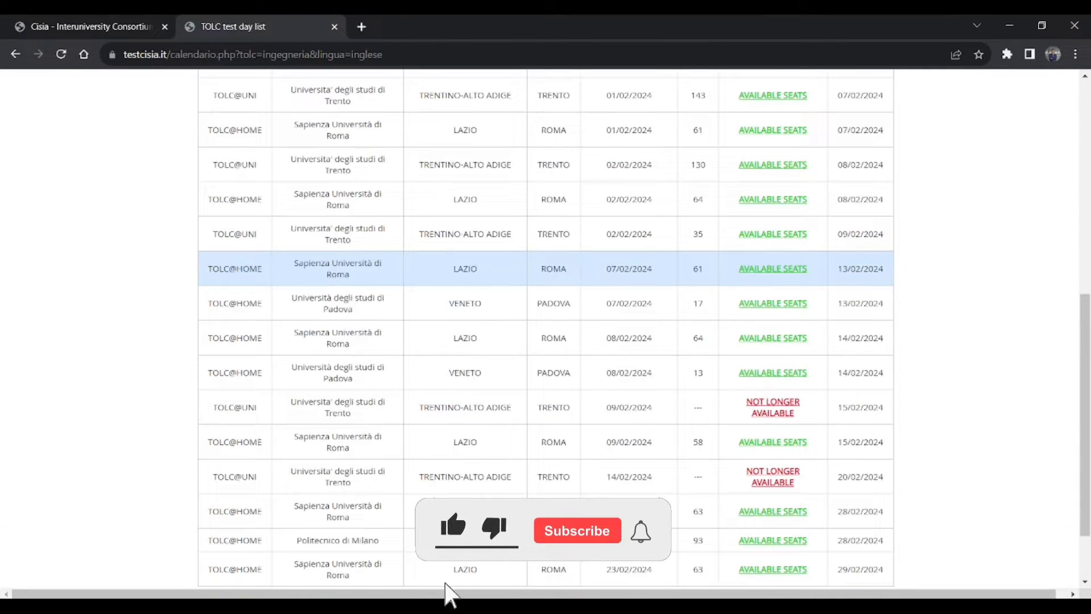
pyautogui.scroll(2, 547, 319)
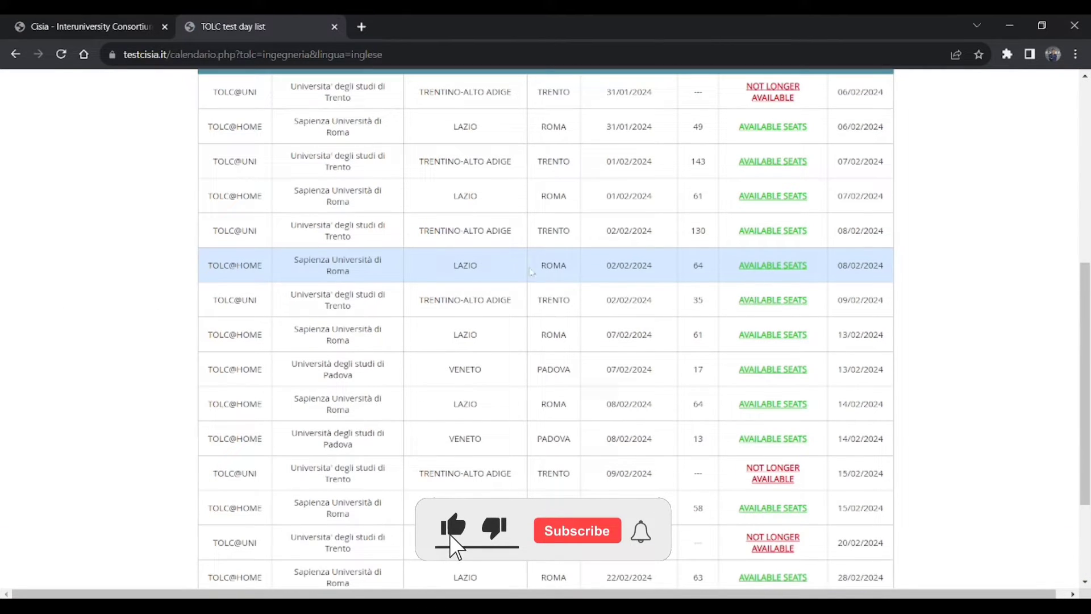
pyautogui.scroll(2, 546, 319)
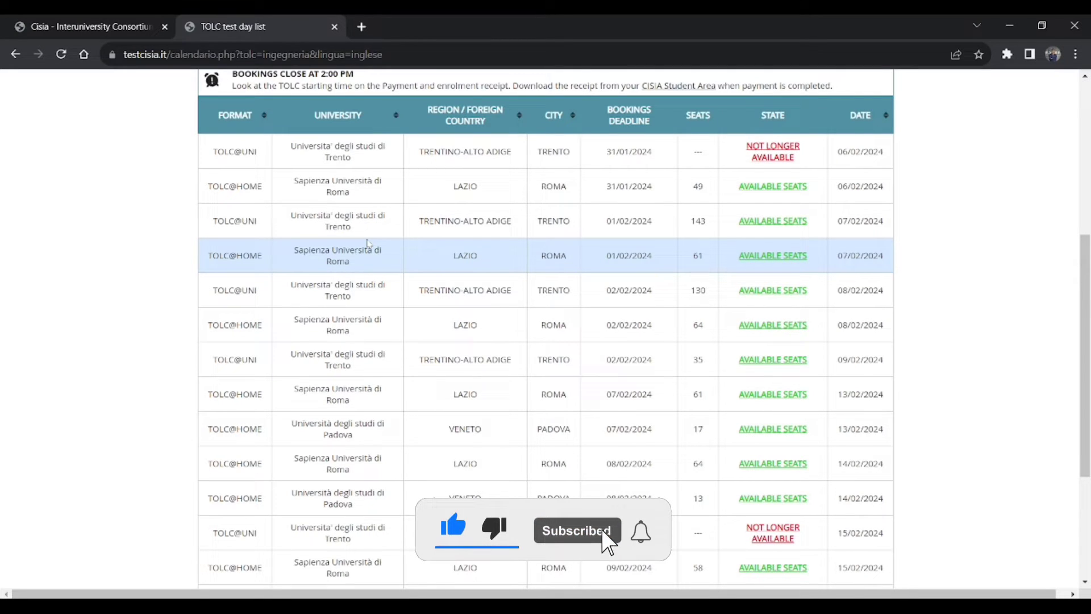
pyautogui.scroll(-5, 546, 319)
pyautogui.scroll(6, 546, 319)
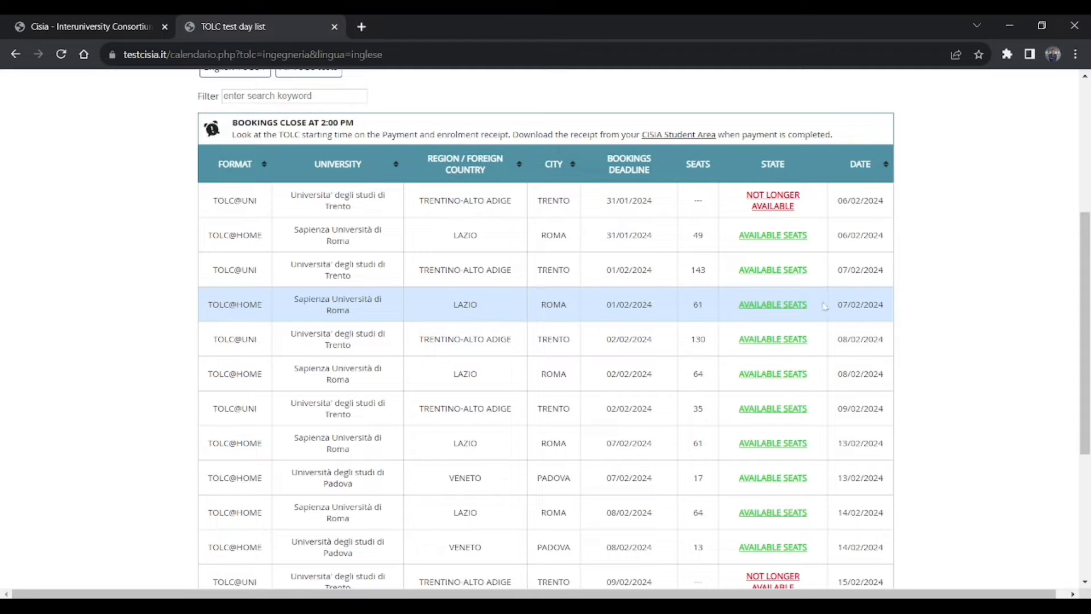
# Back on the change-reservation form, choose TOLC@HOME mode and English TOLC-I as test type
pyautogui.click(124, 20)
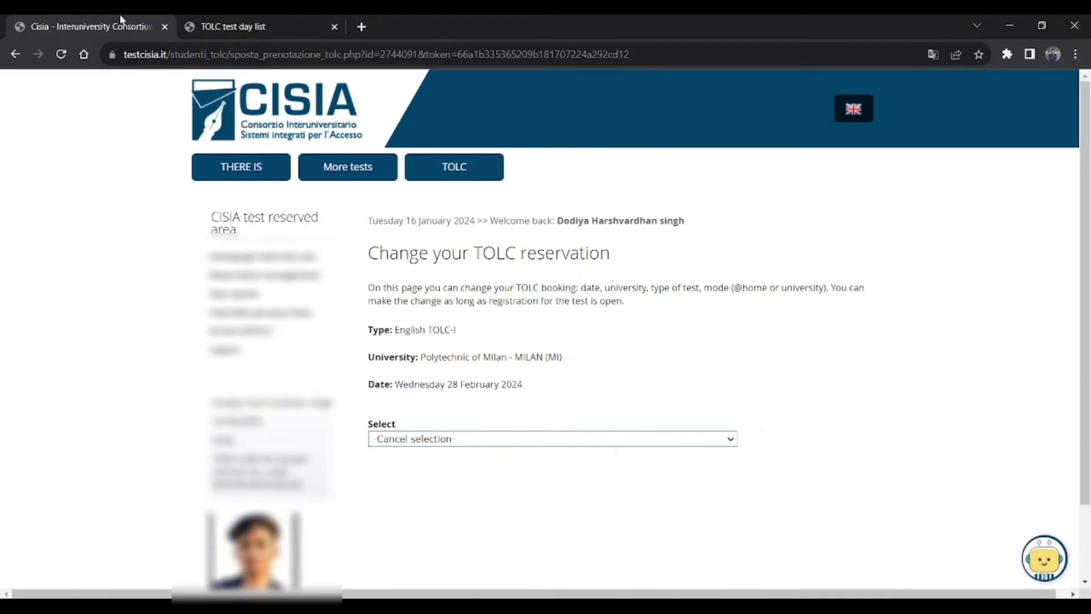
pyautogui.click(407, 440)
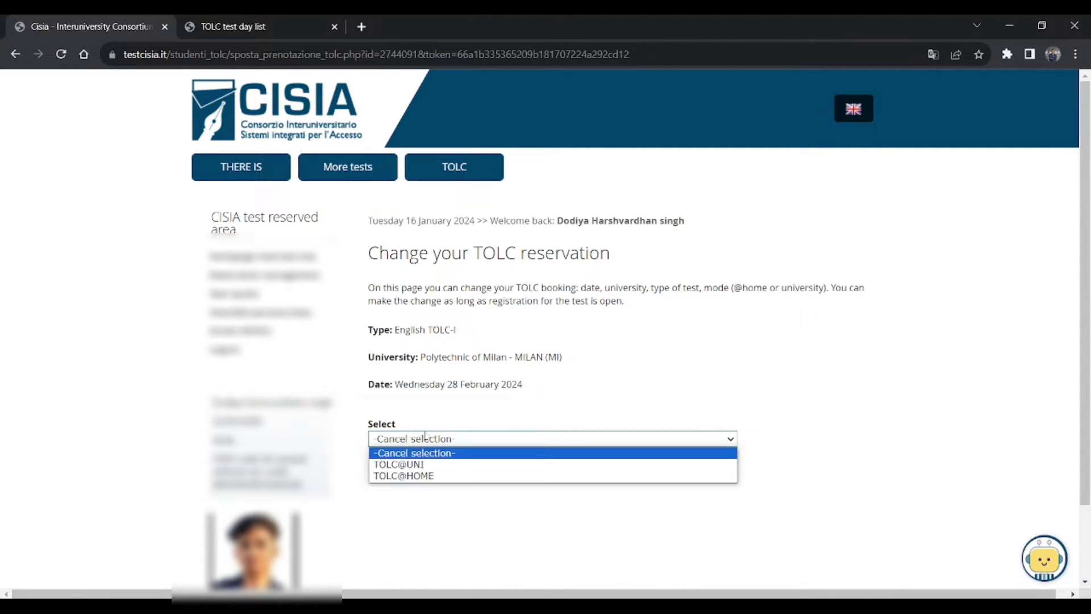
pyautogui.click(429, 476)
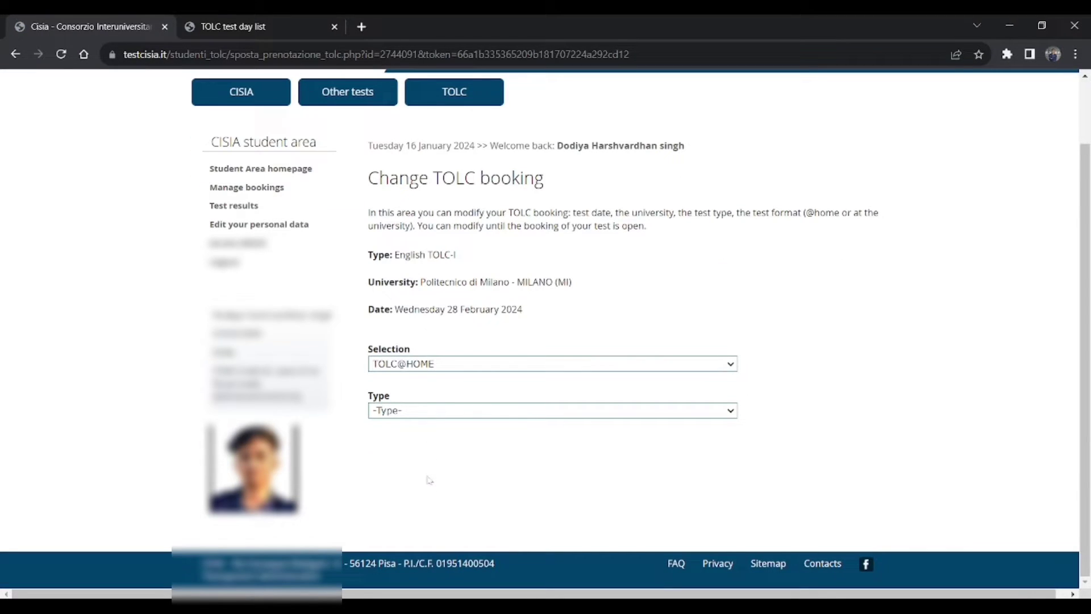
pyautogui.click(408, 411)
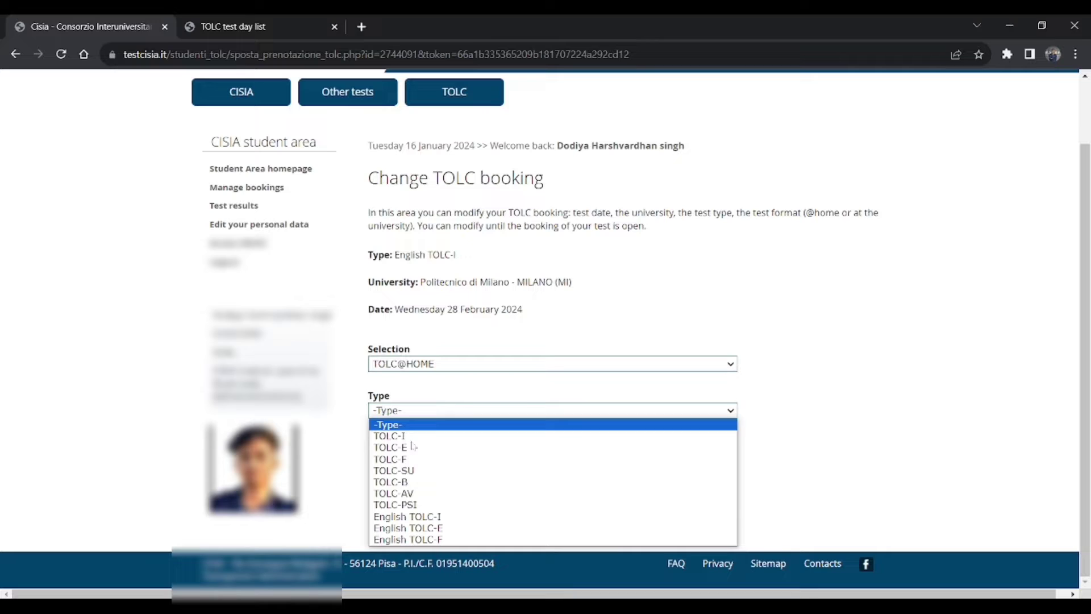
pyautogui.click(407, 517)
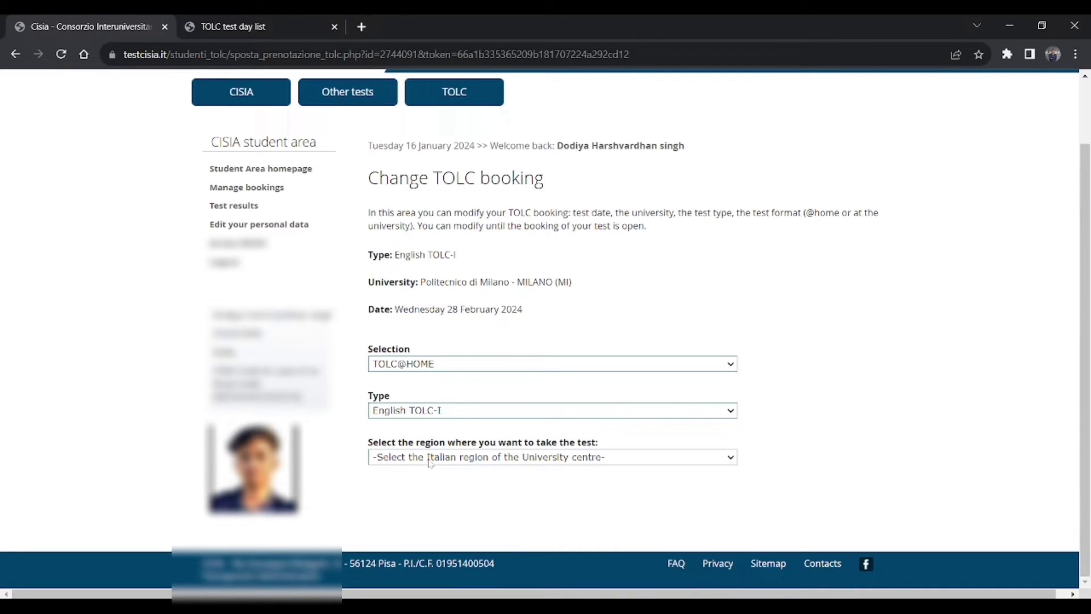
# Pick region Lazio, city Sapienza Università di Roma, and date Wednesday 7 February 2024
pyautogui.click(429, 461)
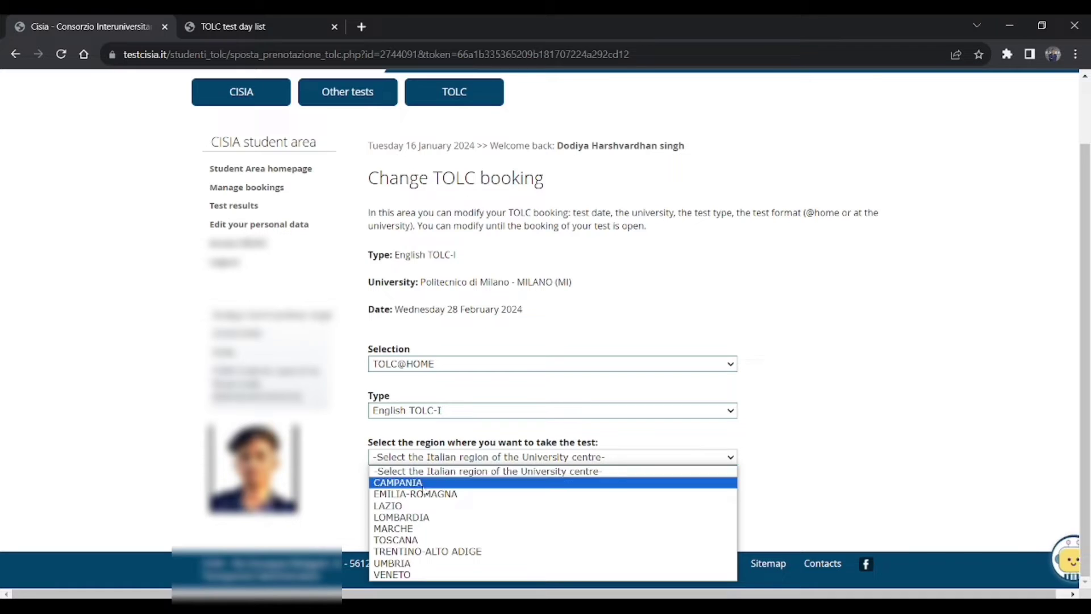
pyautogui.click(389, 506)
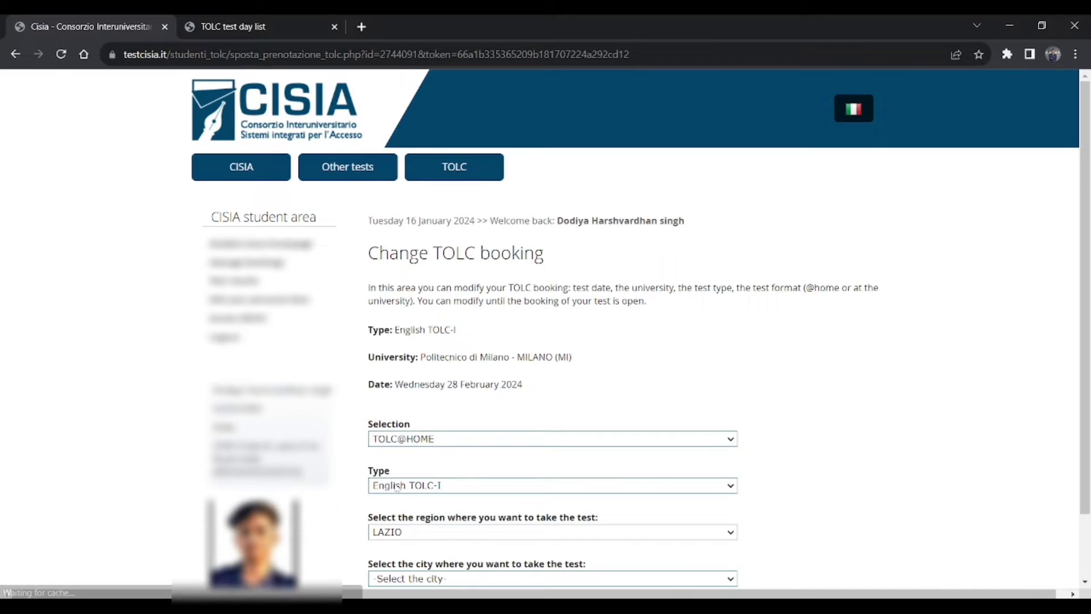
pyautogui.click(401, 509)
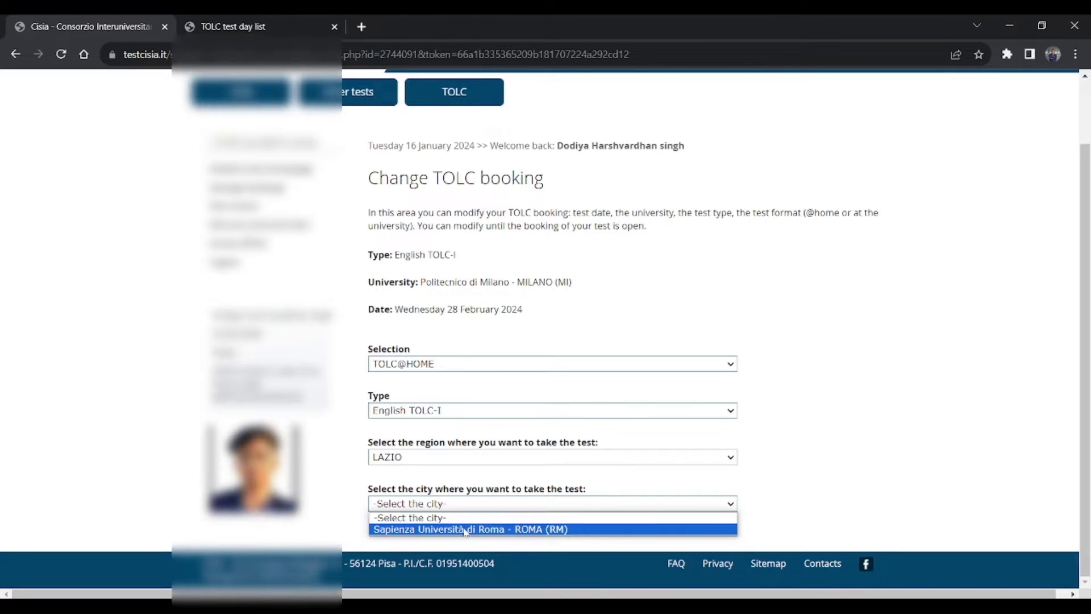
pyautogui.click(465, 529)
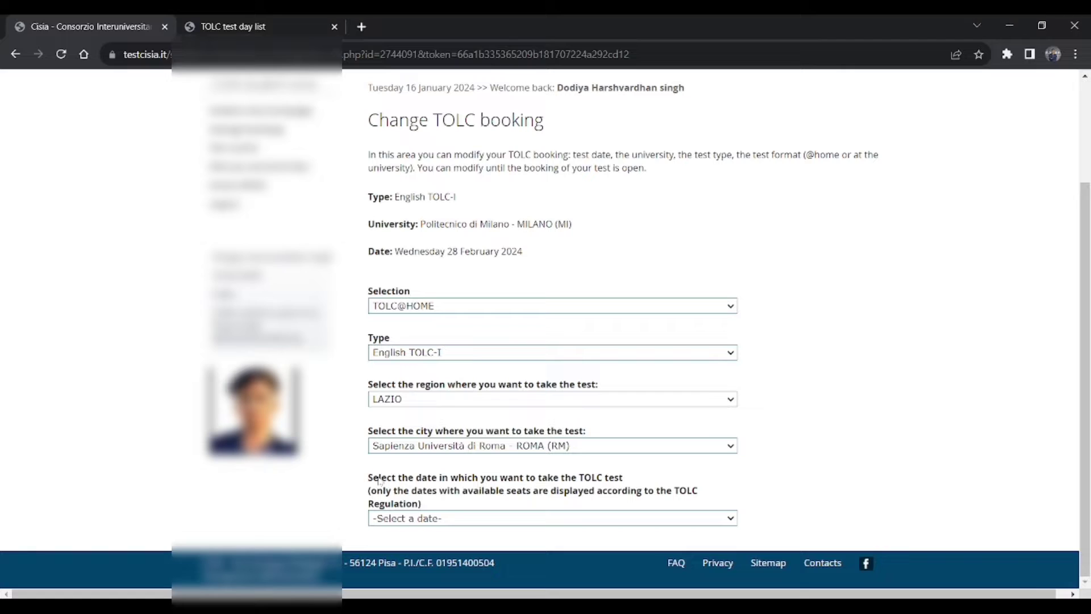
pyautogui.moveTo(378, 480); pyautogui.dragTo(626, 477)
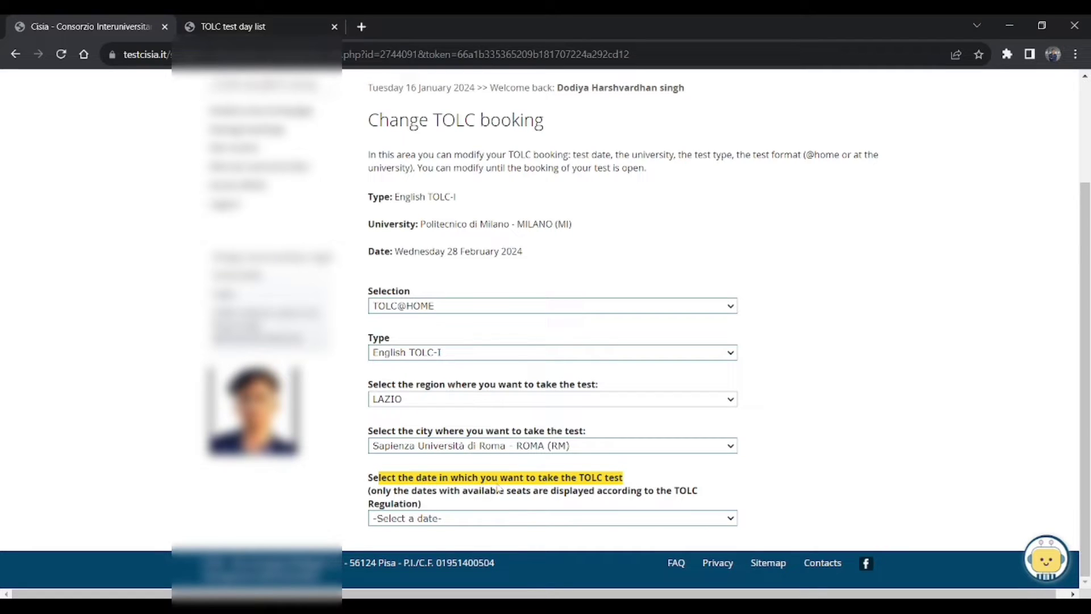
pyautogui.moveTo(485, 493); pyautogui.dragTo(629, 492)
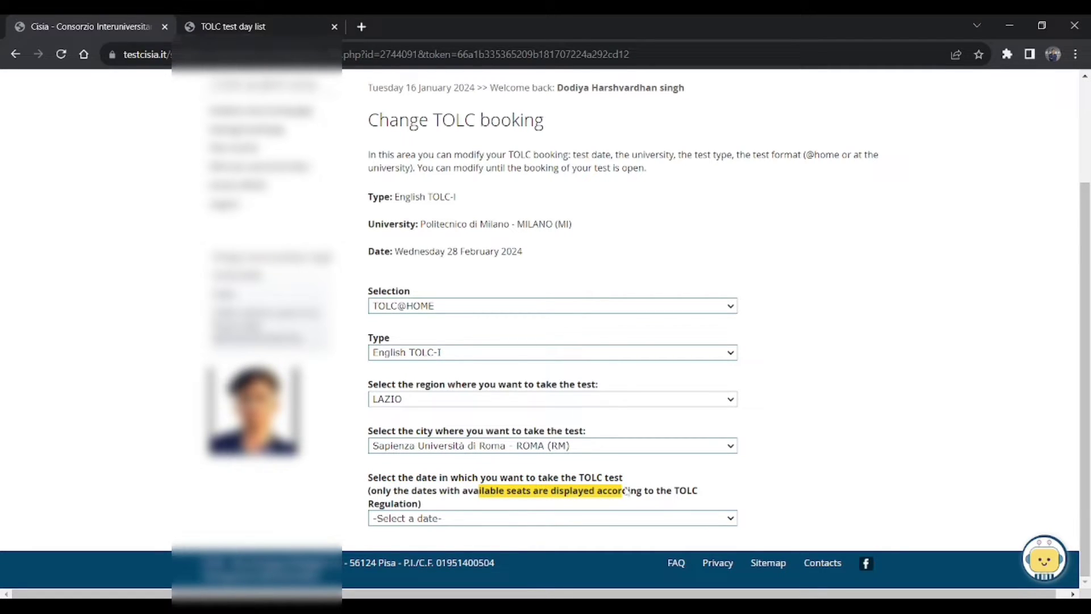
pyautogui.click(352, 495)
pyautogui.click(389, 519)
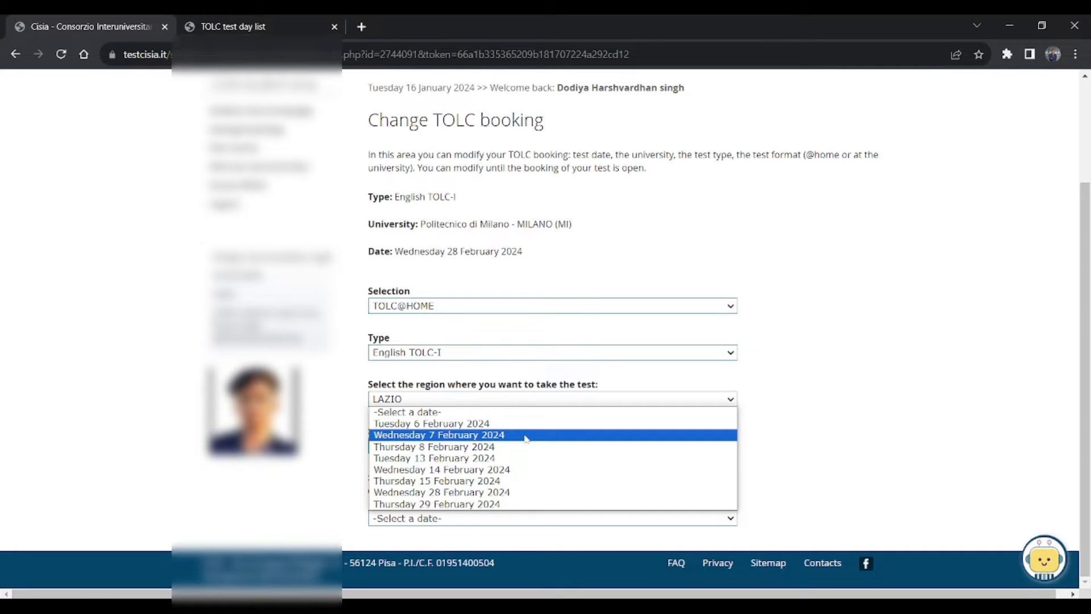
pyautogui.click(526, 435)
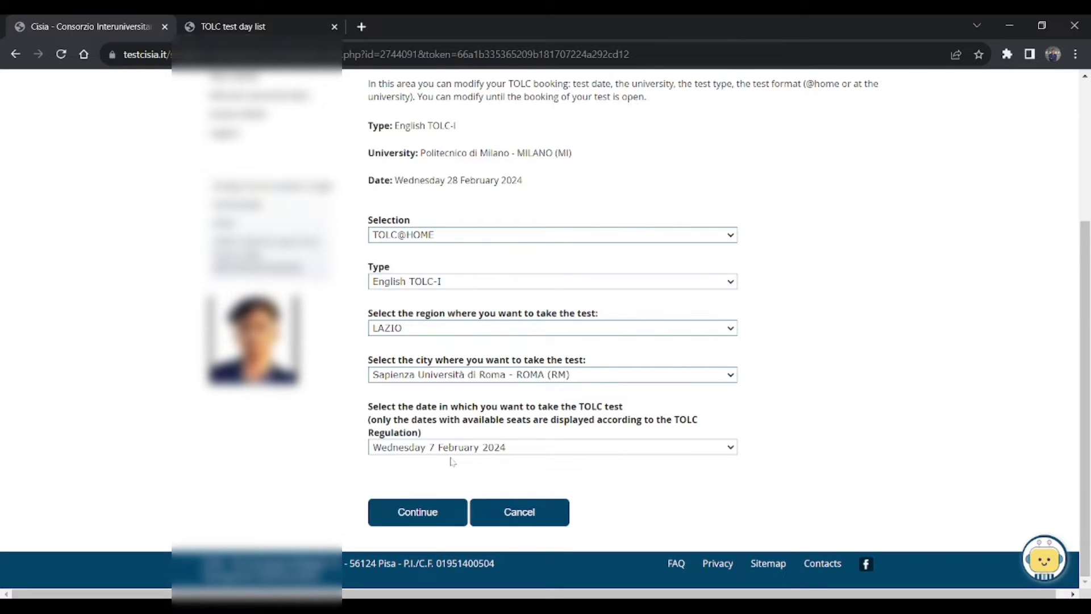
# Continue to the confirmation page and review the new 7 February 2024 date and instructions
pyautogui.click(418, 512)
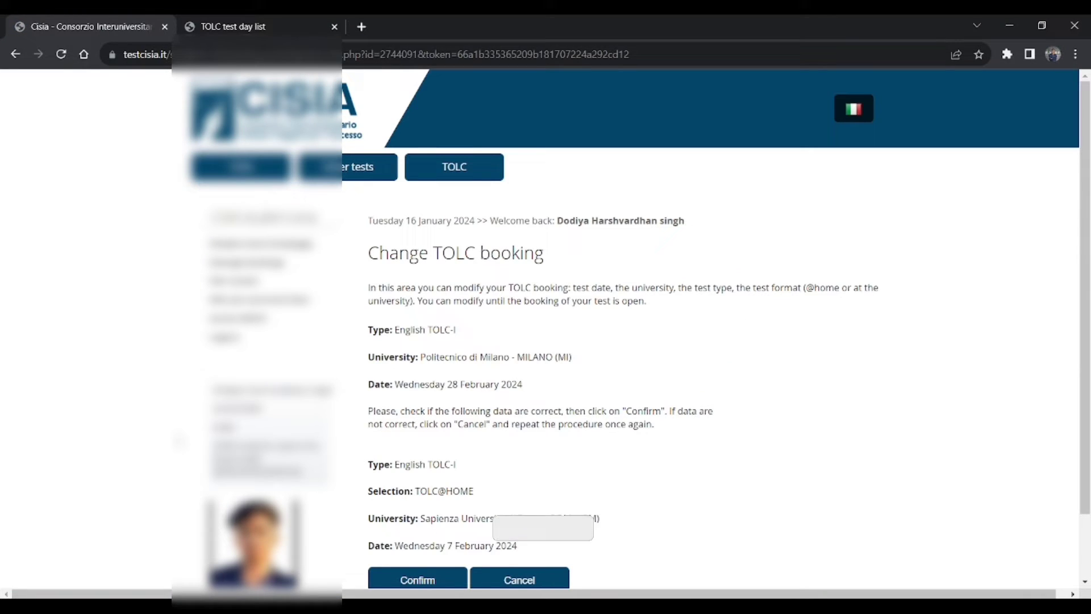
pyautogui.scroll(-1, 545, 341)
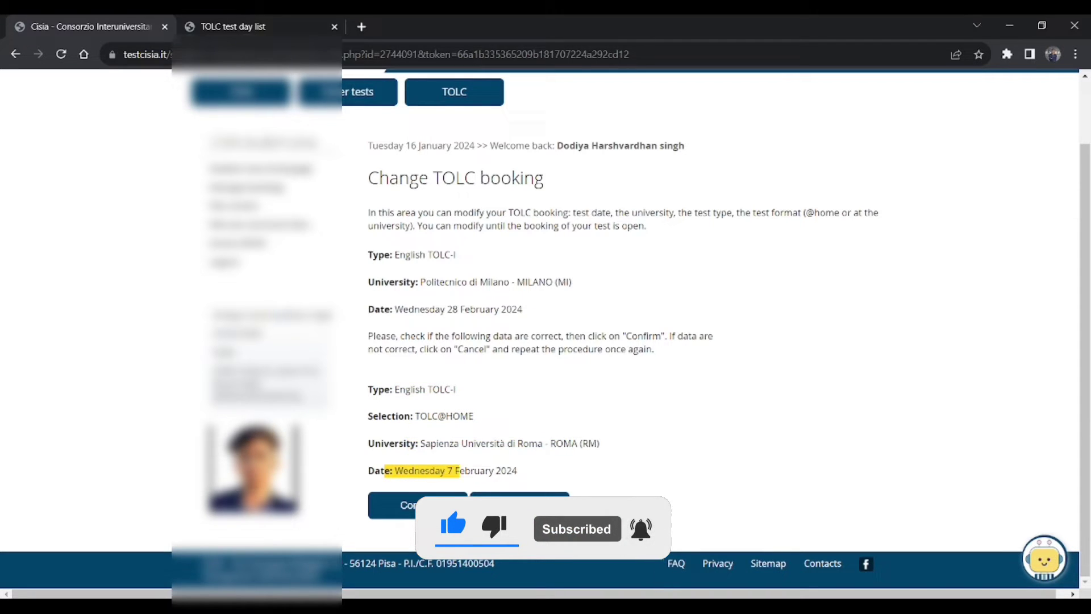
pyautogui.moveTo(395, 470); pyautogui.dragTo(543, 465)
pyautogui.click(657, 451)
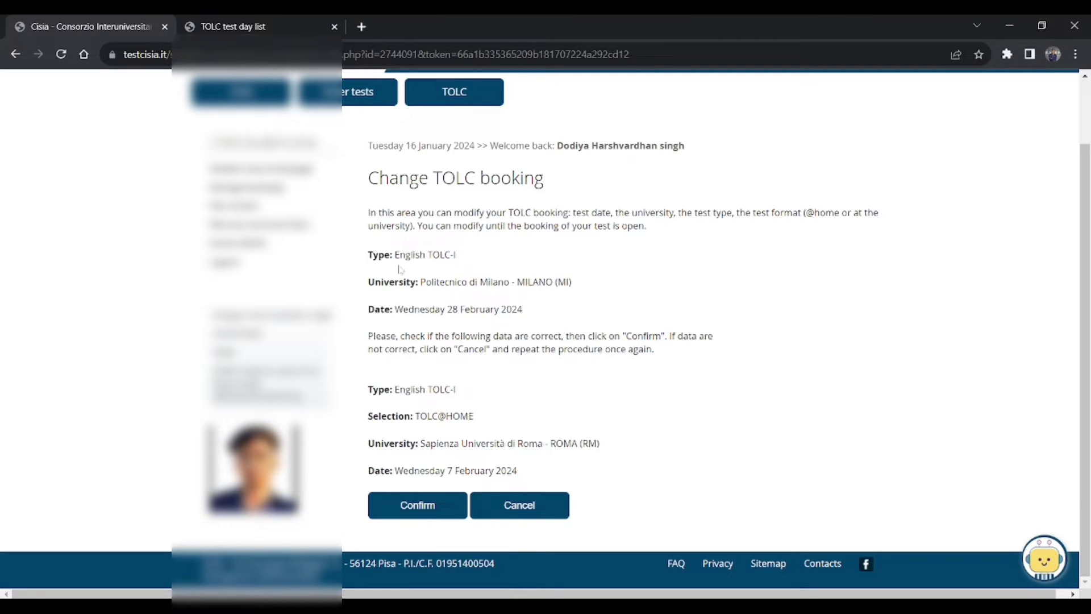
pyautogui.moveTo(399, 336); pyautogui.dragTo(696, 336)
pyautogui.moveTo(410, 349); pyautogui.dragTo(578, 350)
pyautogui.click(576, 381)
# Check the new booking details summary and confirm the change
pyautogui.moveTo(395, 254); pyautogui.dragTo(522, 309)
pyautogui.moveTo(368, 336); pyautogui.dragTo(542, 337)
pyautogui.click(537, 383)
pyautogui.click(408, 507)
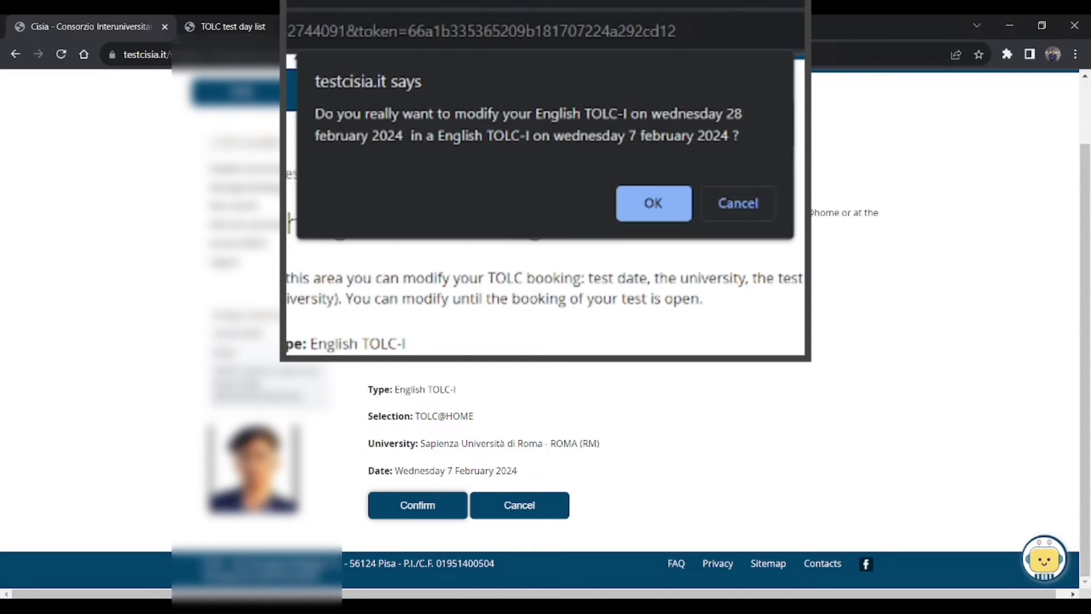
# Approve the prompt moving English TOLC-I from 28 February to 7 February 2024
pyautogui.moveTo(488, 107); pyautogui.dragTo(671, 106)
pyautogui.moveTo(739, 114); pyautogui.dragTo(740, 135)
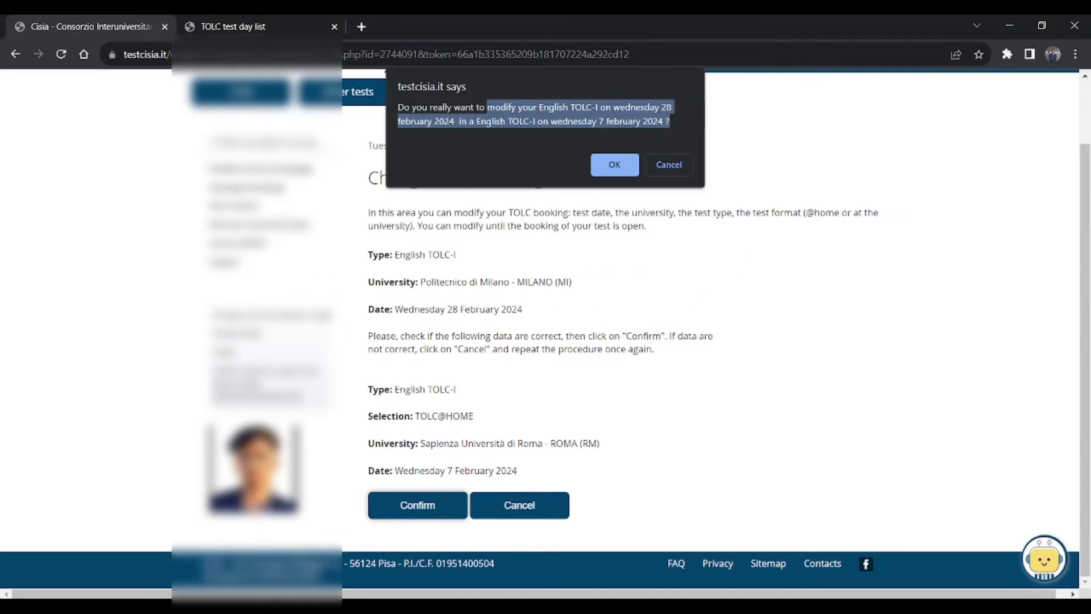
pyautogui.click(537, 141)
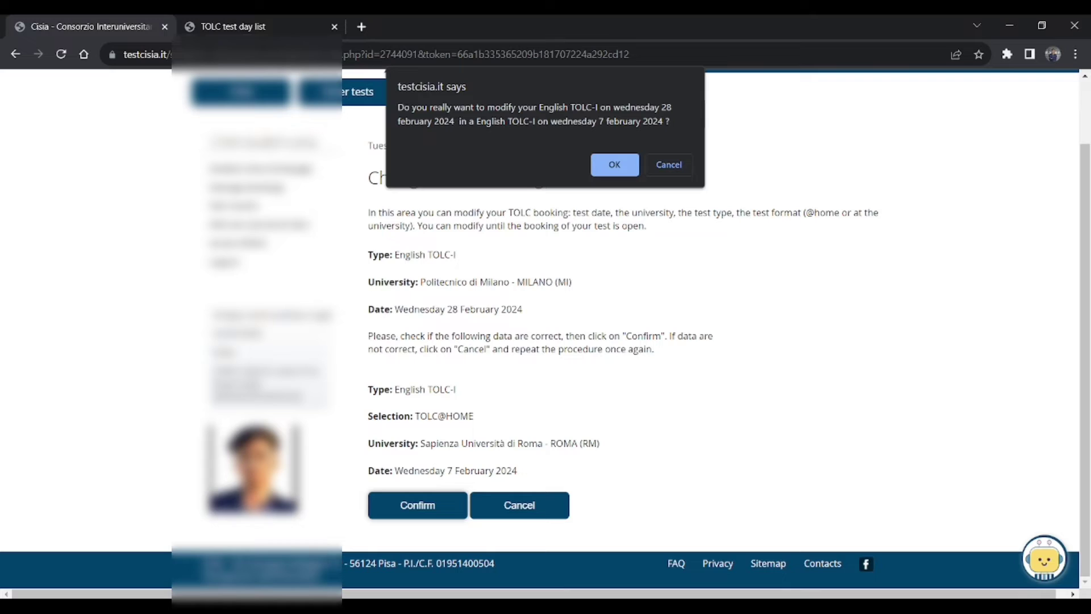
pyautogui.click(613, 164)
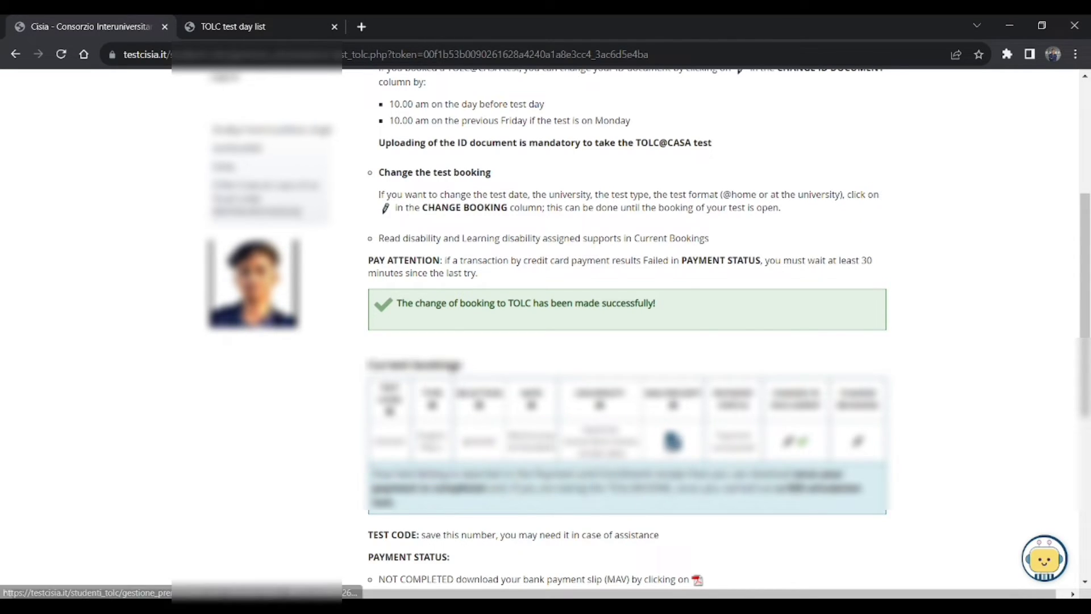
# Start the download linked at the bottom of the booking management page
pyautogui.click(698, 579)
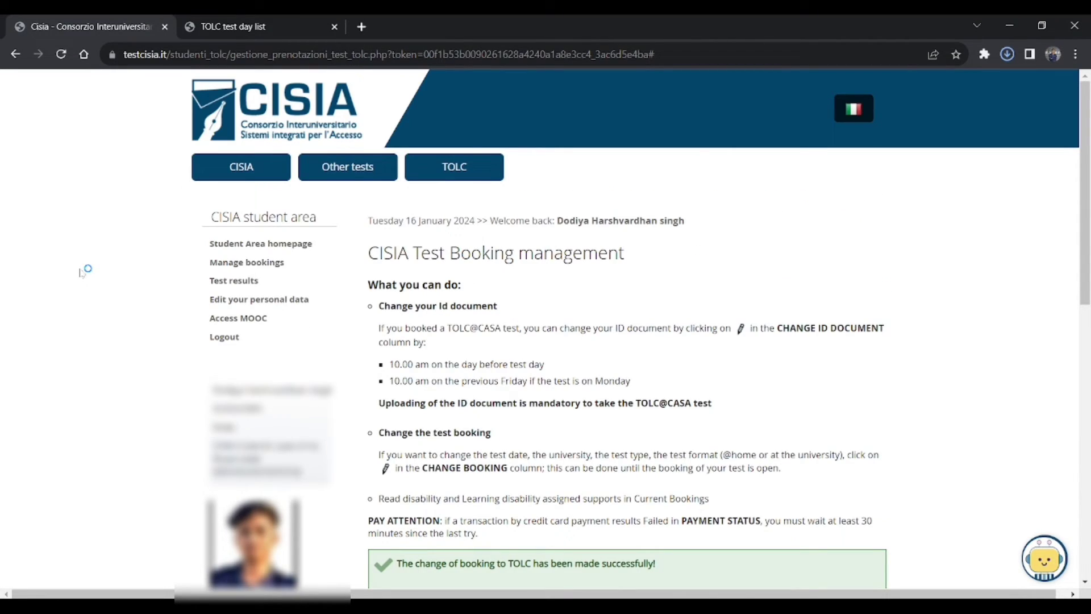